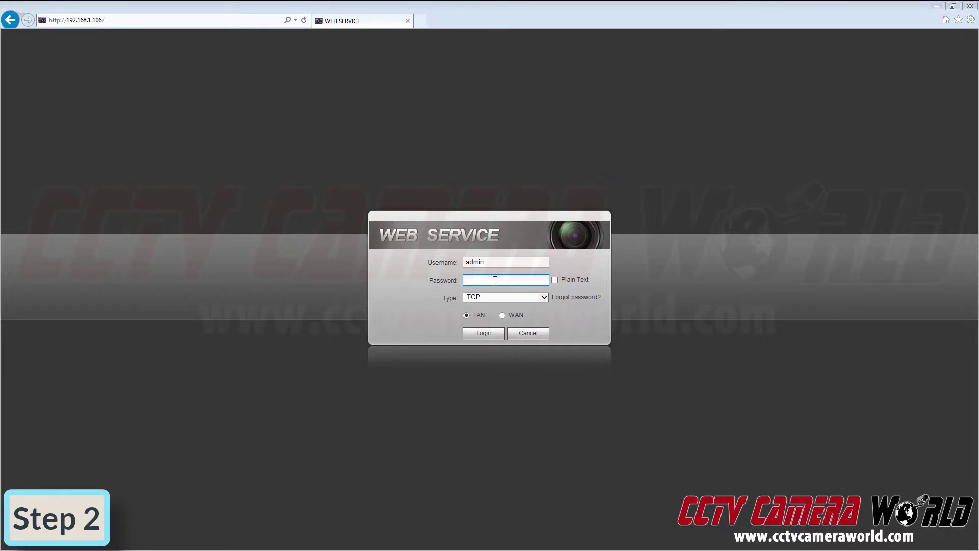
Step: Log in to the NVR web interface as admin by entering the device password
click(132, 21)
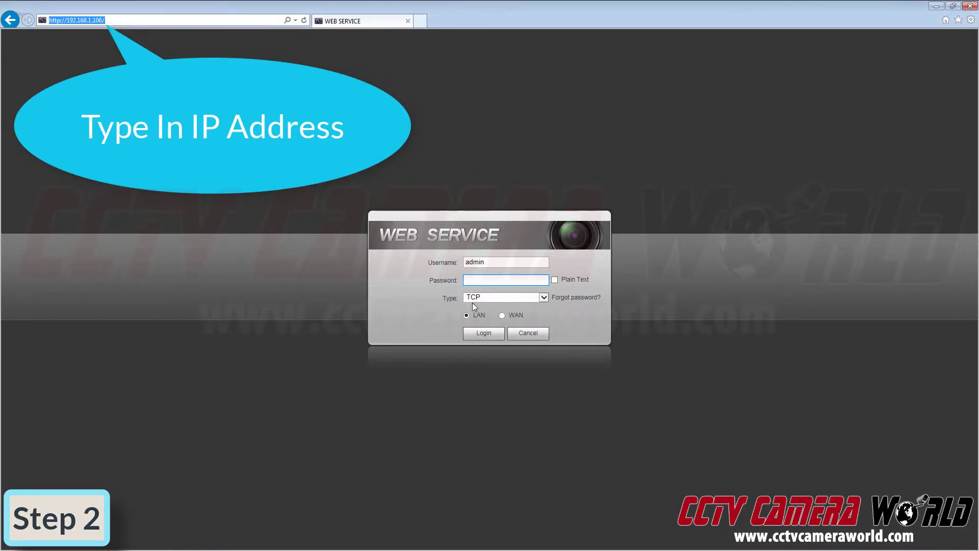
click(505, 280)
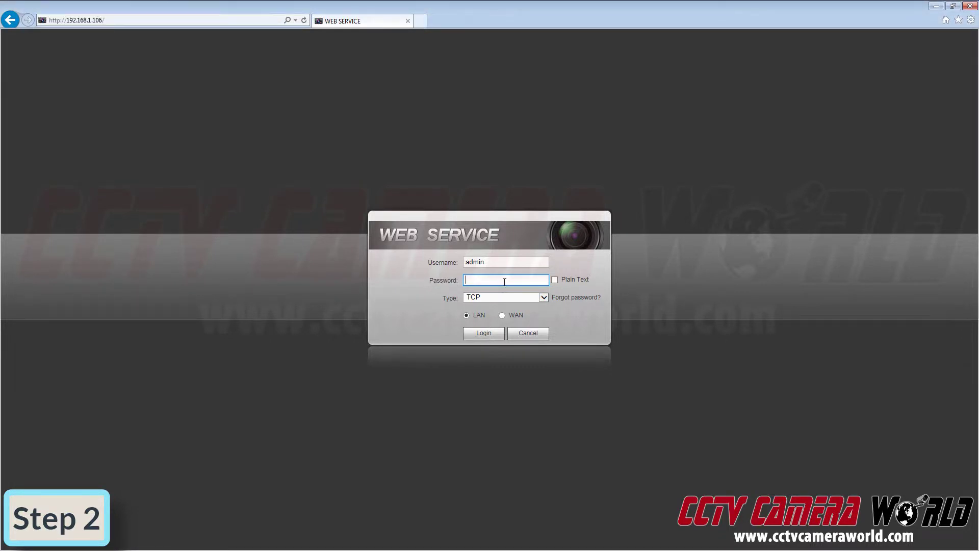
text(admin)
key(Return)
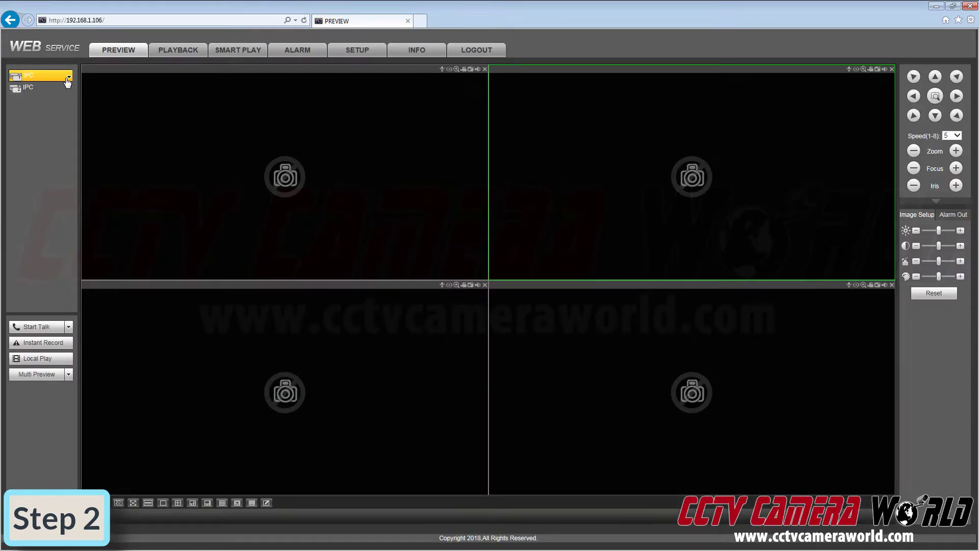
Step: Play the first IPC's main stream in the top-left pane and the second IPC's live feed beside it
click(67, 78)
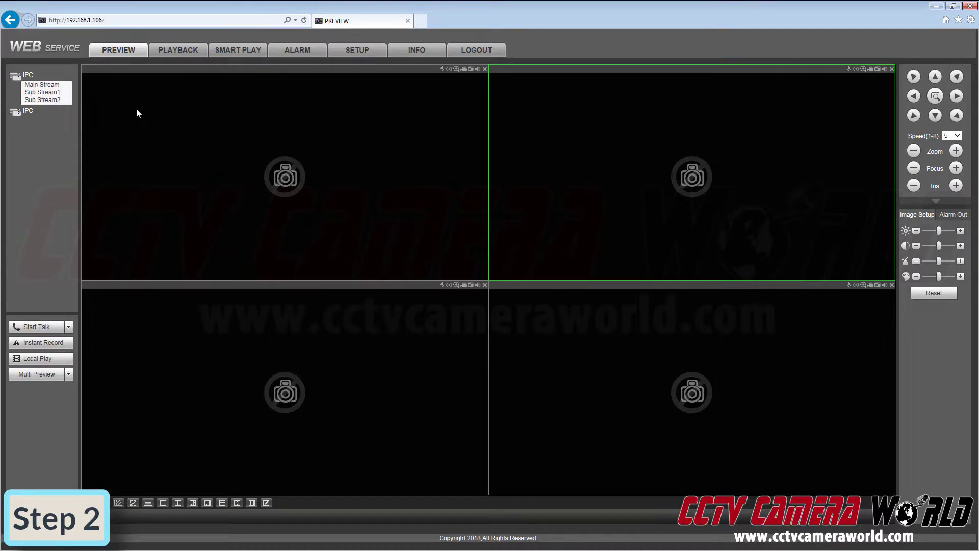
click(54, 86)
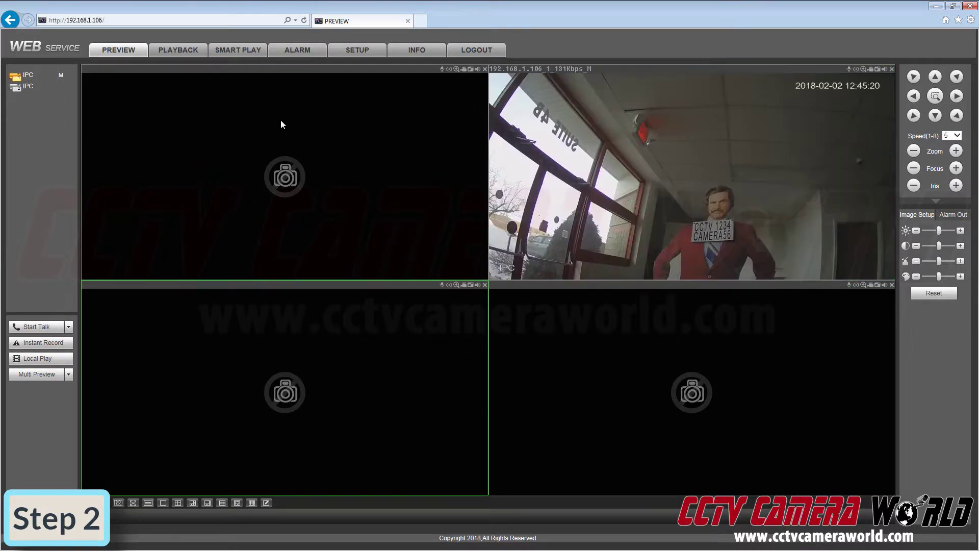
drag(537, 122, 129, 120)
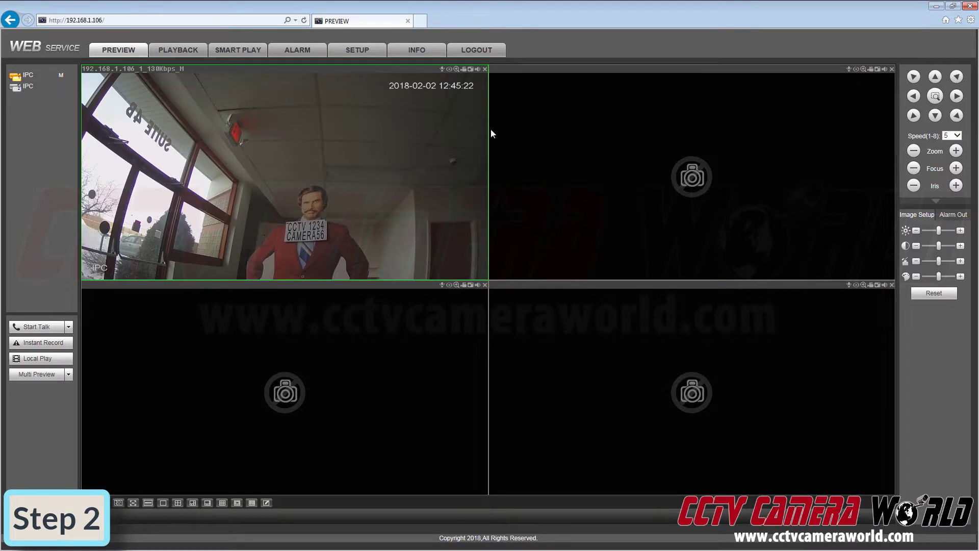
drag(609, 402, 295, 212)
click(58, 97)
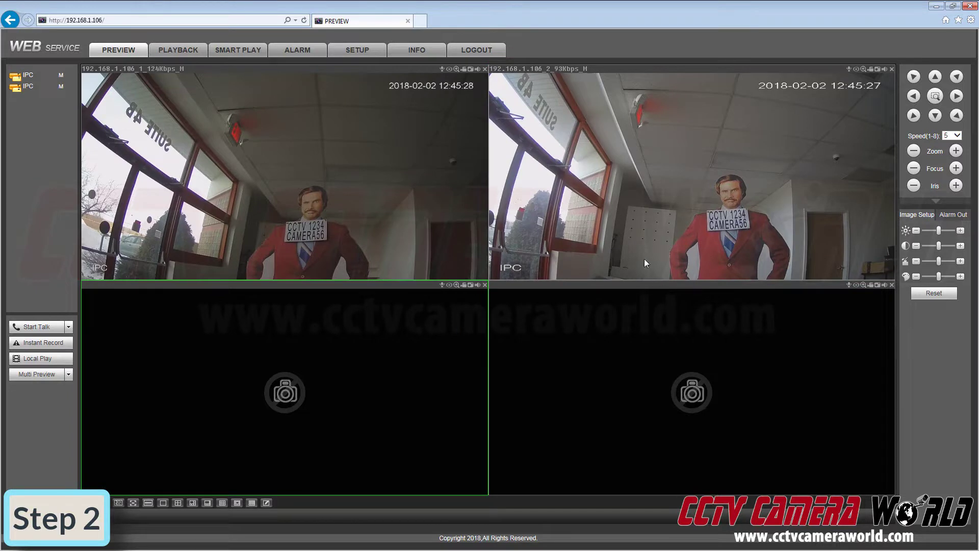
Step: In Setup > Encode enable audio on channels D1 and D2, then select the top-left preview feed
click(338, 51)
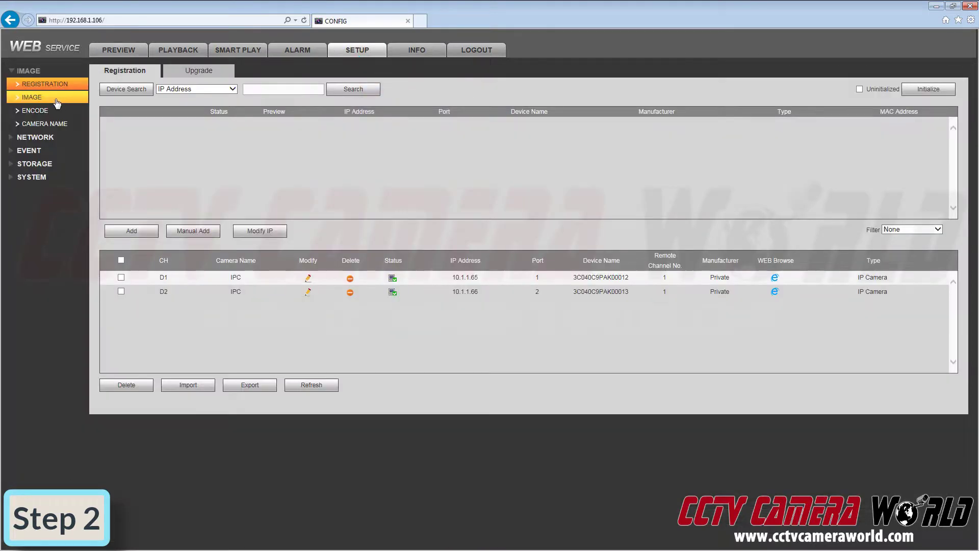
click(42, 112)
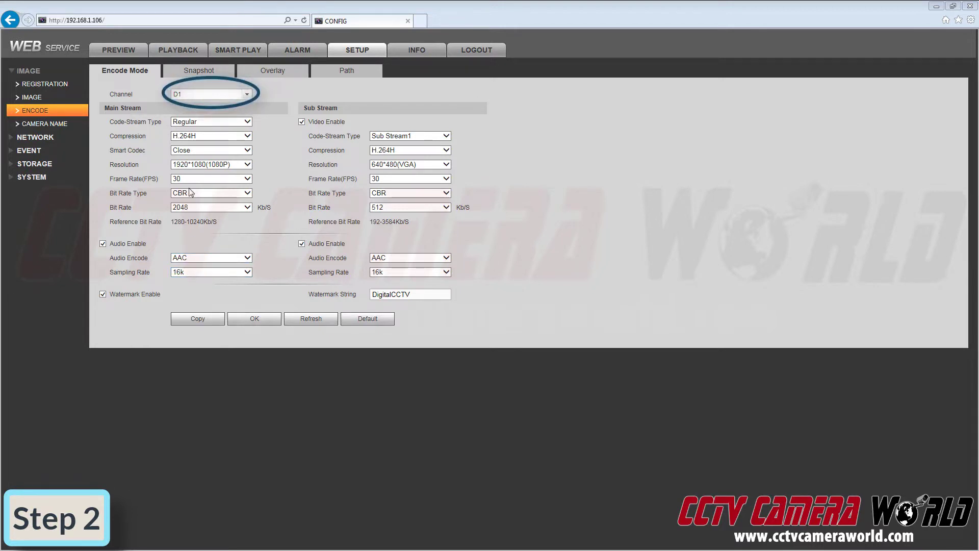
click(227, 96)
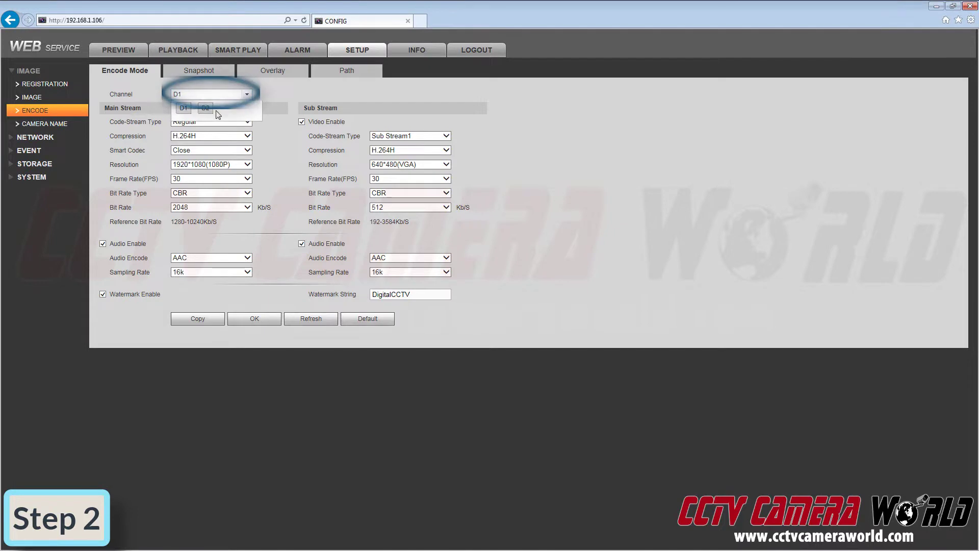
click(206, 109)
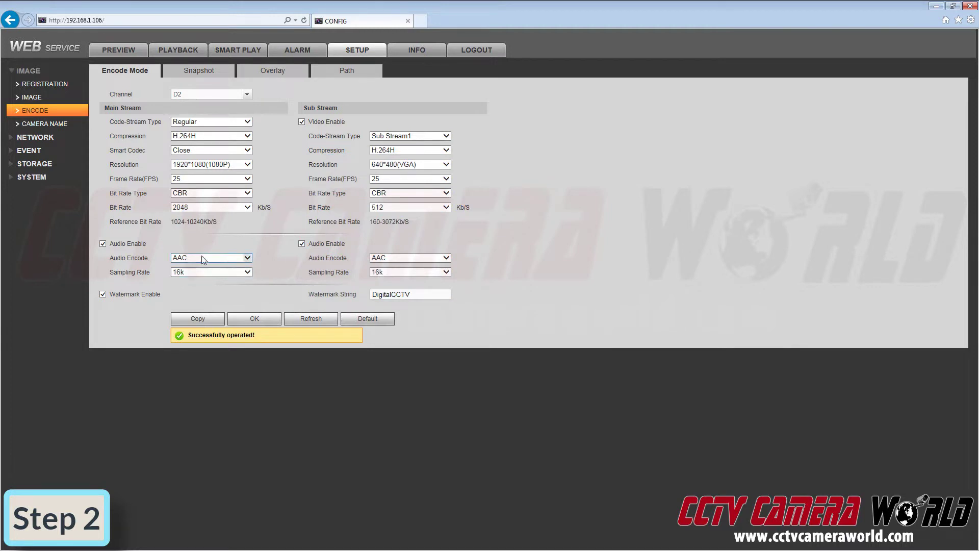
click(121, 51)
click(188, 139)
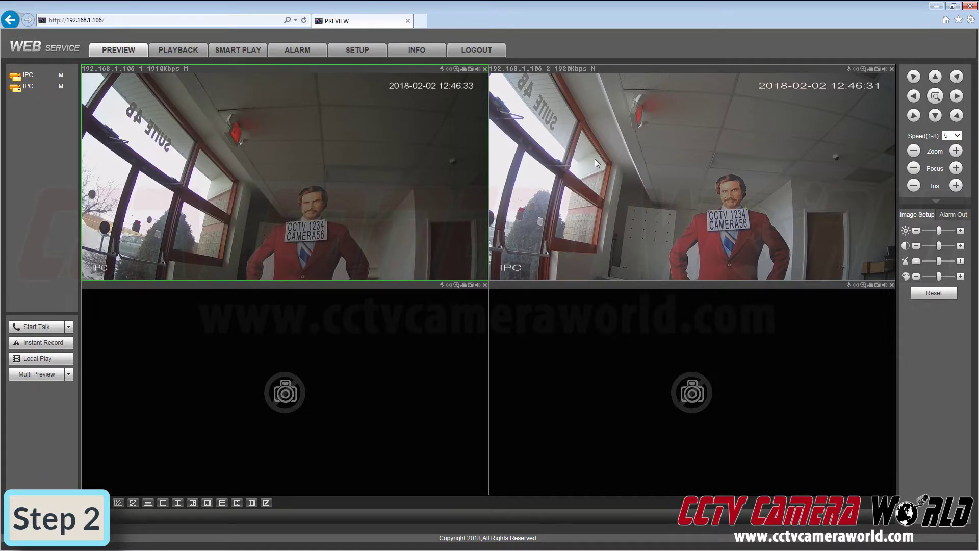
Step: Turn on live sound for both camera panes and switch between the left and right feeds to listen
click(885, 72)
click(883, 74)
click(884, 74)
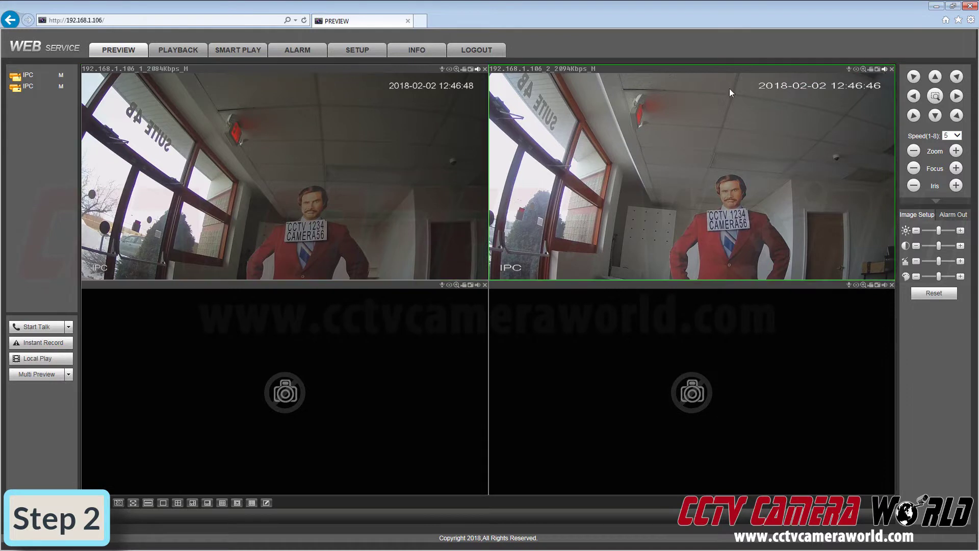
click(477, 74)
click(887, 74)
click(316, 160)
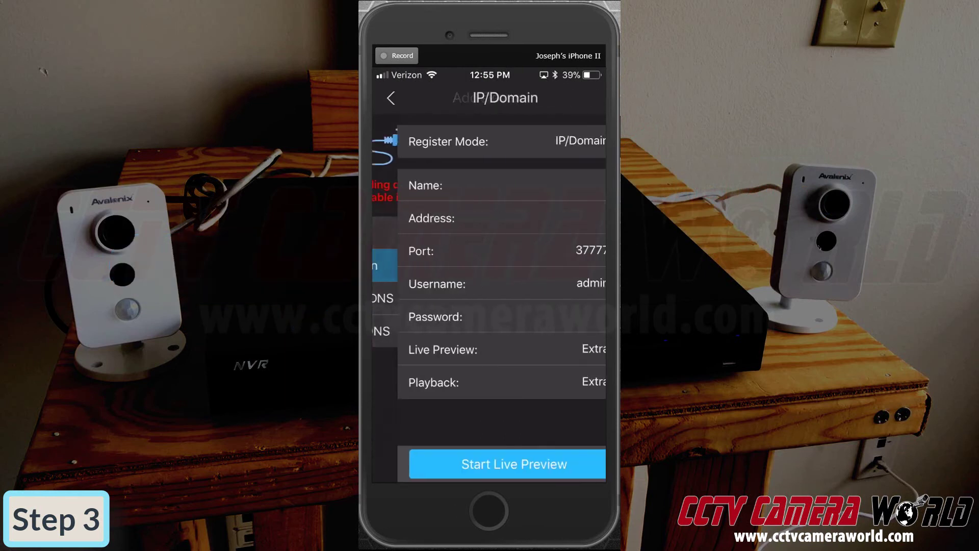
Step: Enter the NVR as 'nvr' at address 192.168.1.106 with the device password
text(vr)
click(561, 217)
text(192.168.1.106)
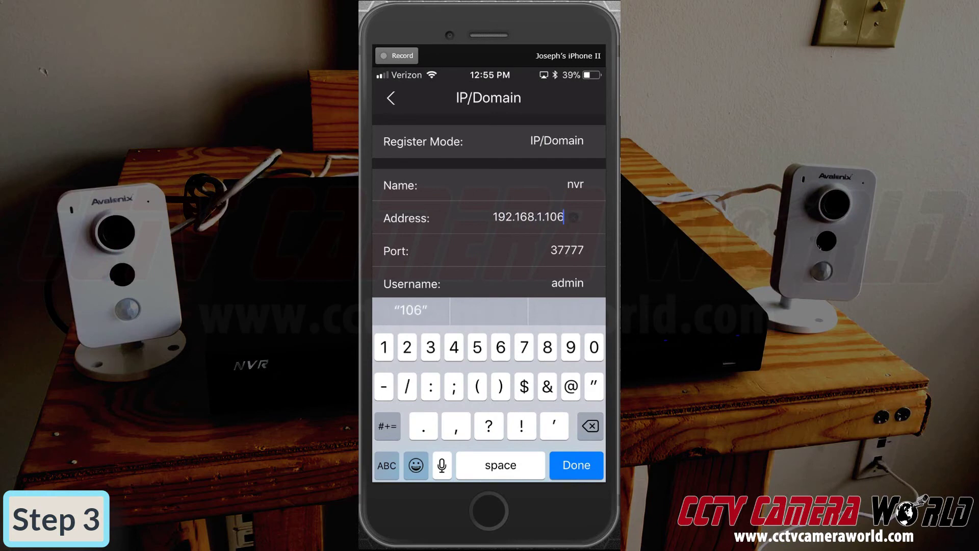
scroll(489, 204, down, 2)
click(561, 239)
text(12345678)
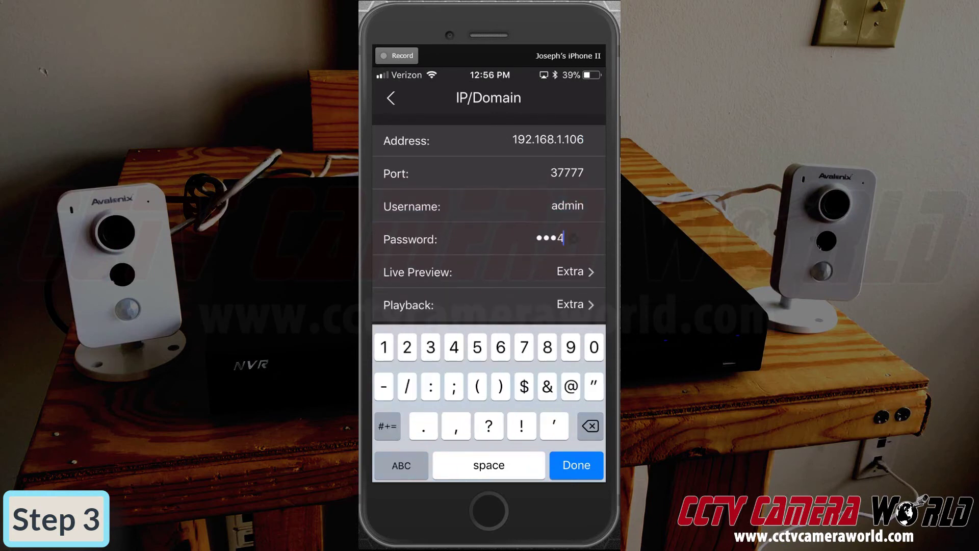
key(Return)
Step: Start live preview of both cameras and turn on the microphone for the top-left camera
click(488, 464)
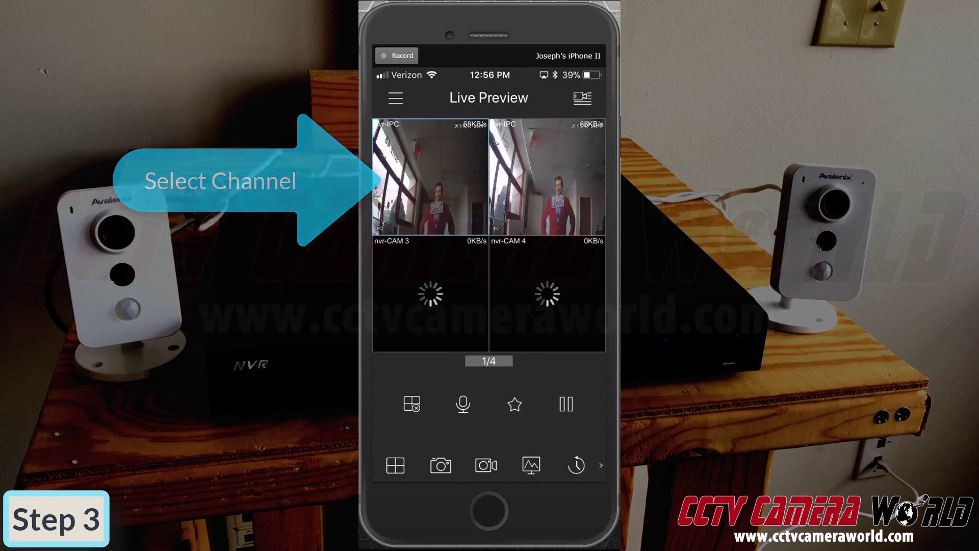
click(547, 177)
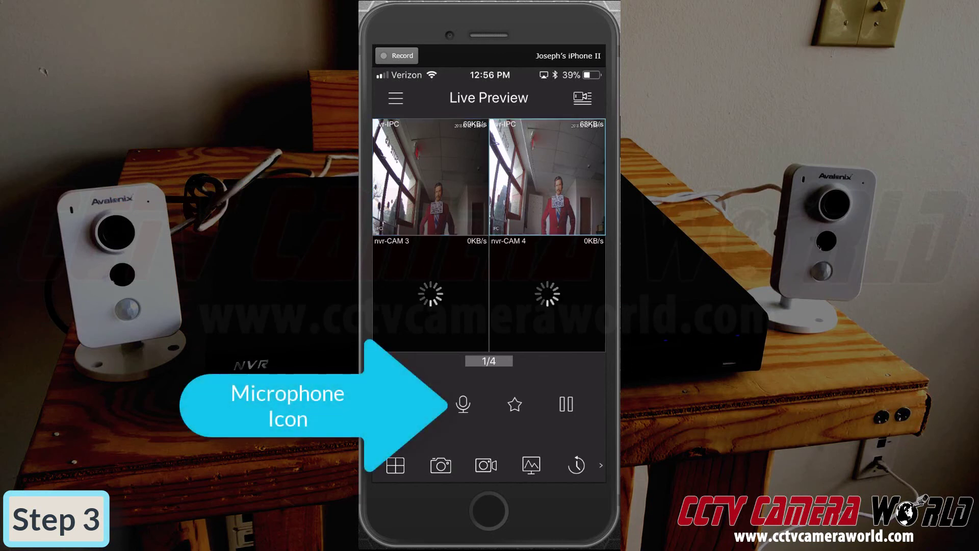
click(431, 177)
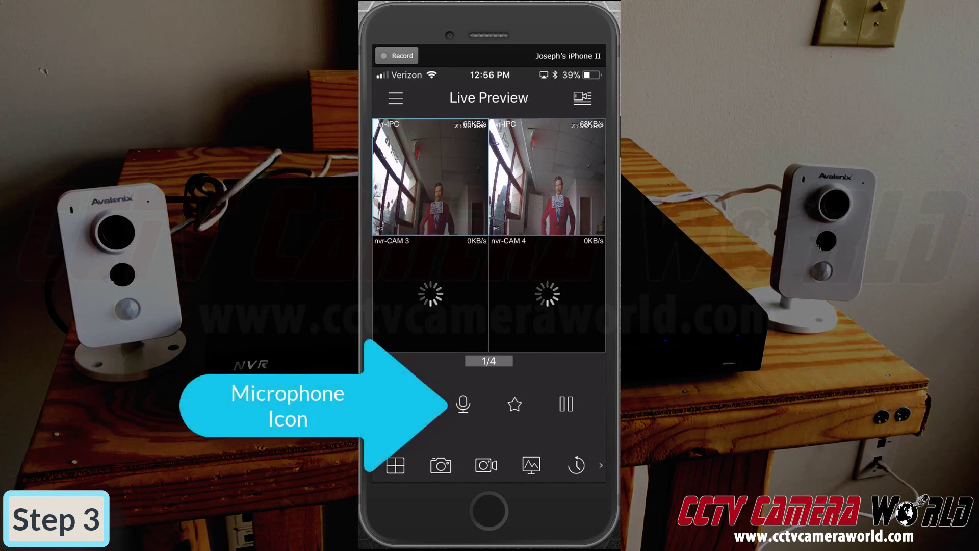
click(463, 404)
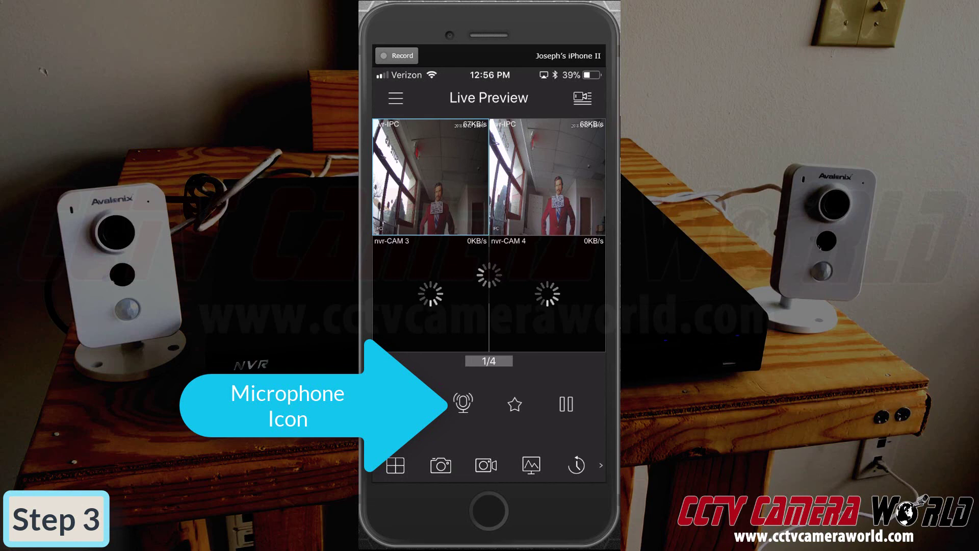